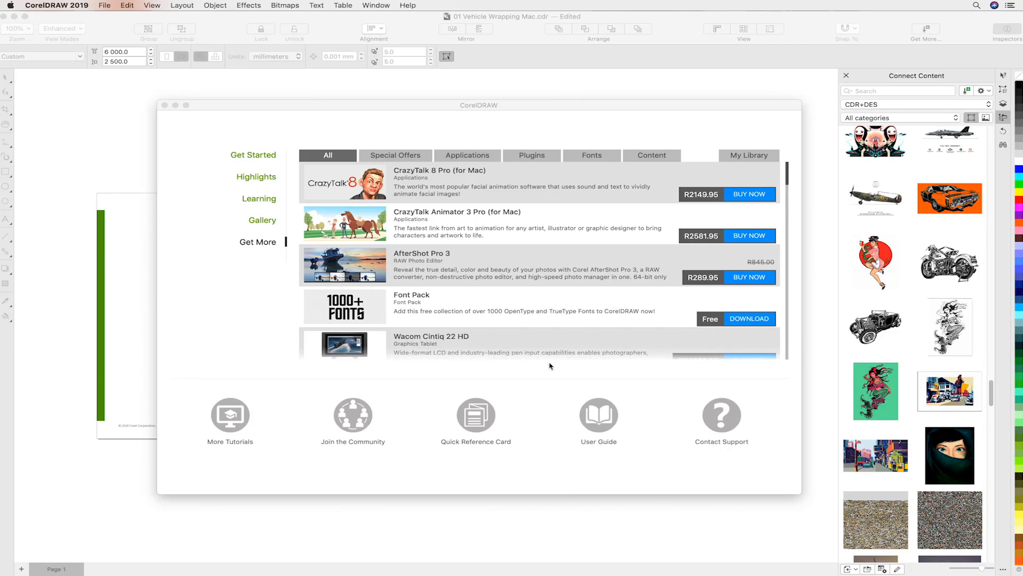
- Browse the owned content packs under Content > My Library, then close the welcome dialog
{"action": "left_click", "coordinate": [652, 156]}
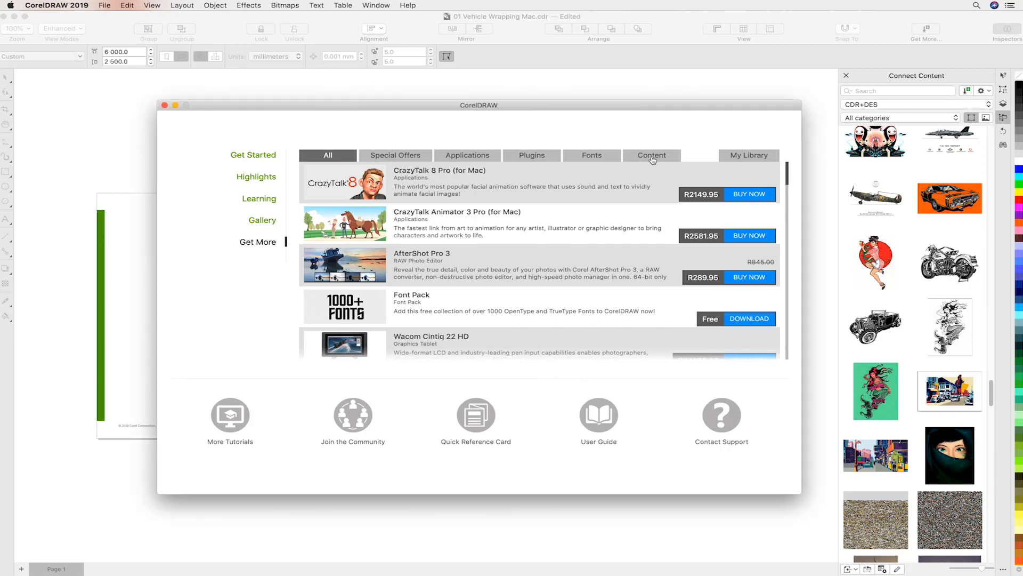
{"action": "left_click", "coordinate": [751, 158]}
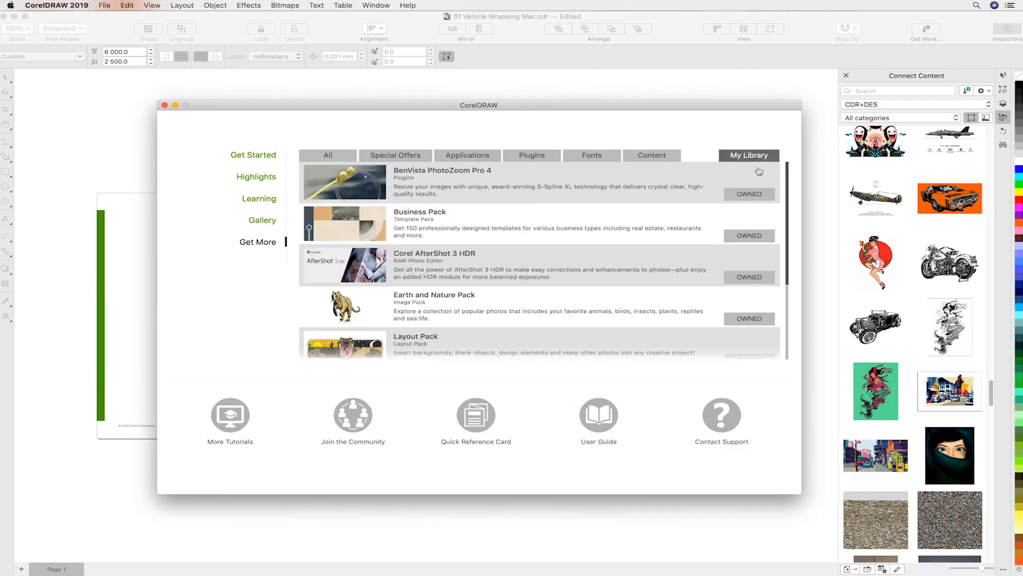
{"action": "left_click_drag", "start_coordinate": [790, 226], "coordinate": [786, 326]}
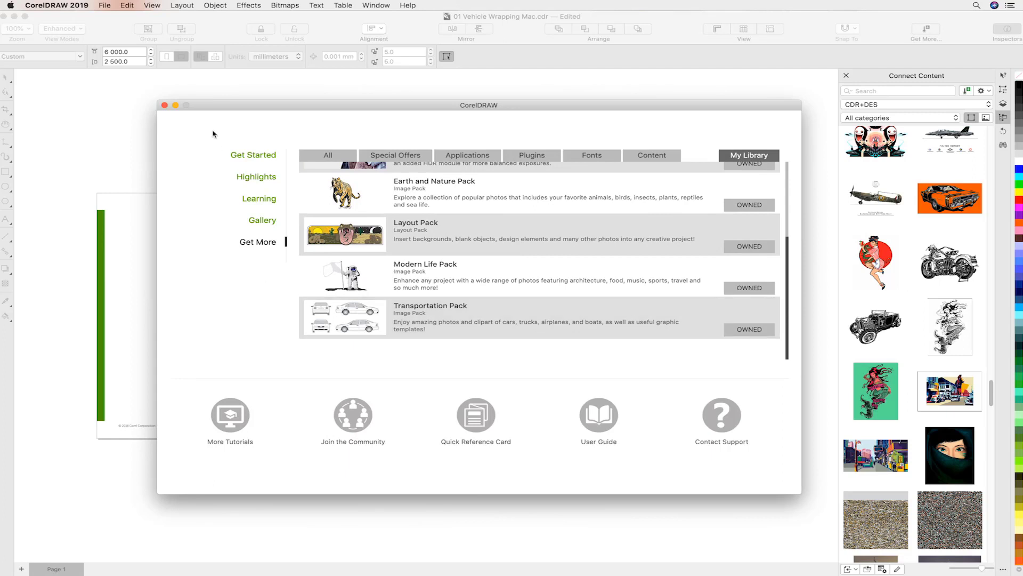
{"action": "left_click", "coordinate": [165, 106]}
- Show the Connect Content docker, choose the Vehicle Graphics Templates library and search for 'renault'
{"action": "left_click", "coordinate": [1004, 570]}
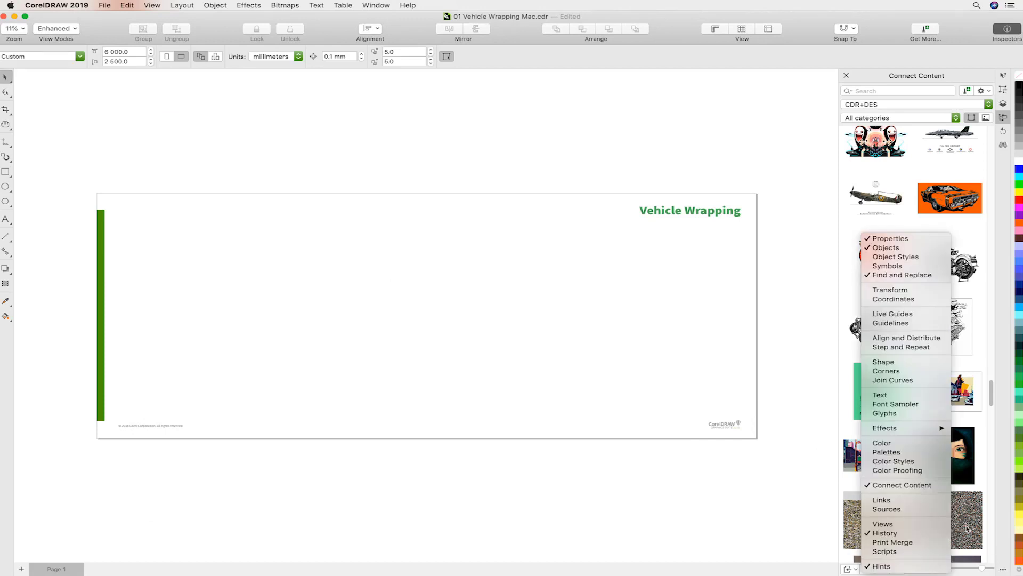
{"action": "left_click", "coordinate": [928, 487]}
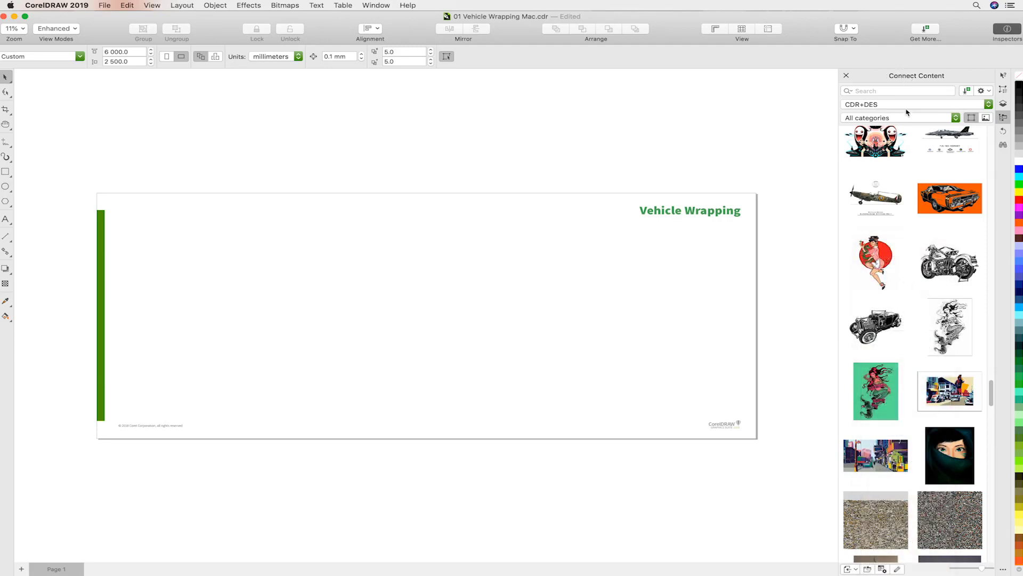
{"action": "left_click", "coordinate": [902, 106]}
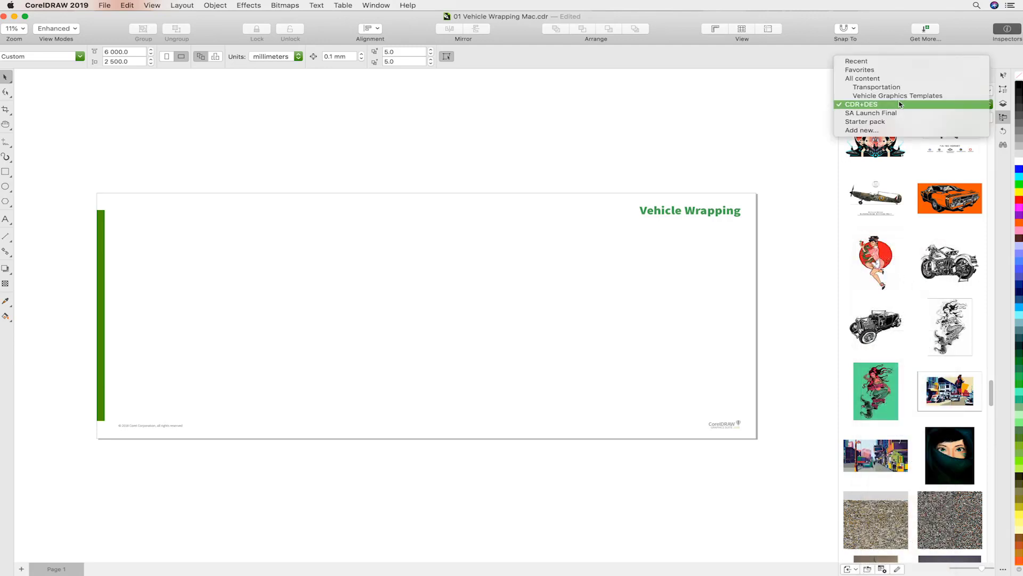
{"action": "left_click", "coordinate": [900, 97]}
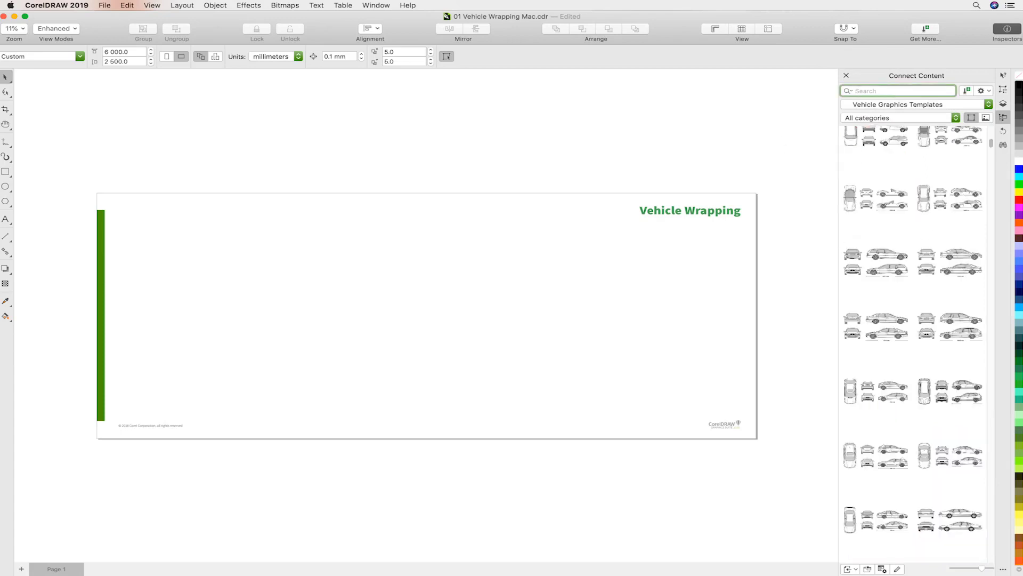
{"action": "type", "text": "renault"}
{"action": "key", "text": "Return"}
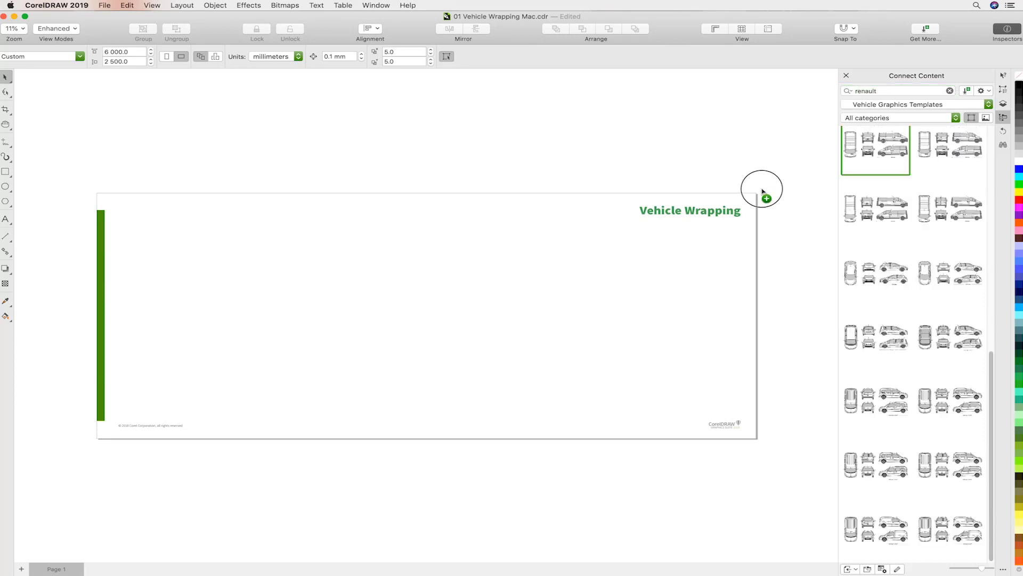
- Place the first Renault van template on the page, ungroup it and keep one side view
{"action": "left_click_drag", "start_coordinate": [899, 150], "coordinate": [734, 423]}
{"action": "left_click", "coordinate": [462, 332]}
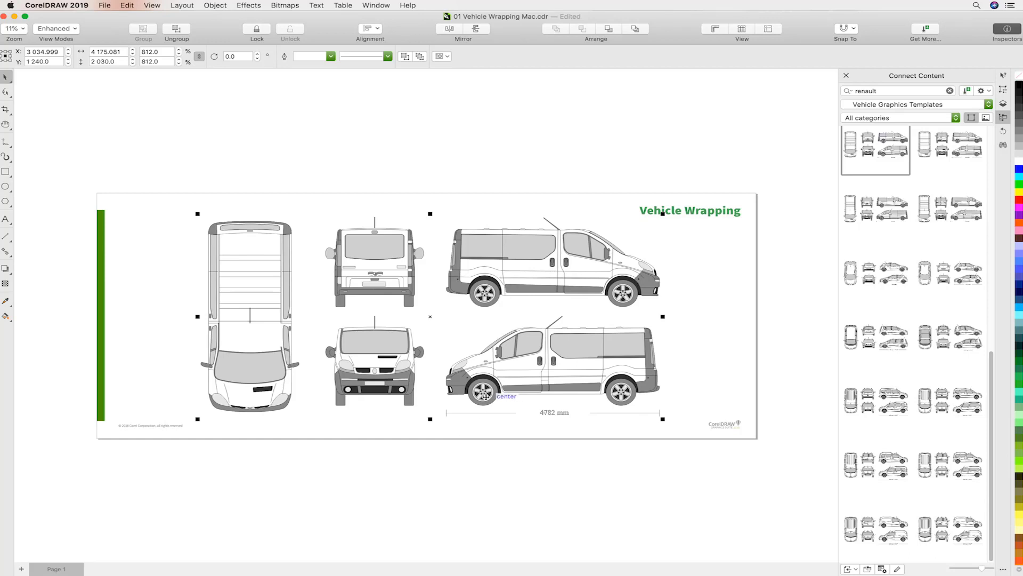
{"action": "key", "text": "super+u"}
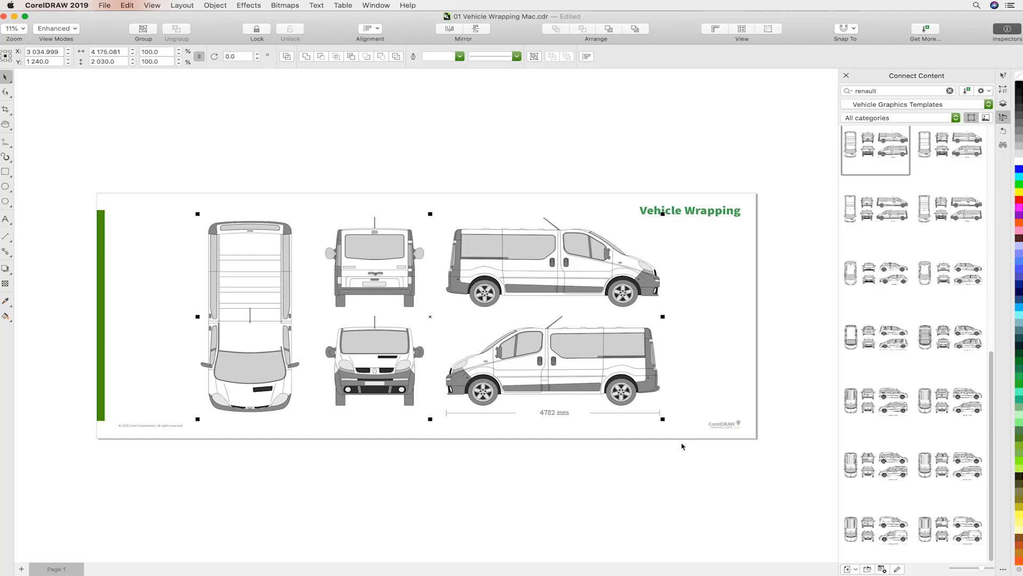
{"action": "left_click", "coordinate": [635, 425]}
{"action": "left_click_drag", "start_coordinate": [699, 434], "coordinate": [426, 310]}
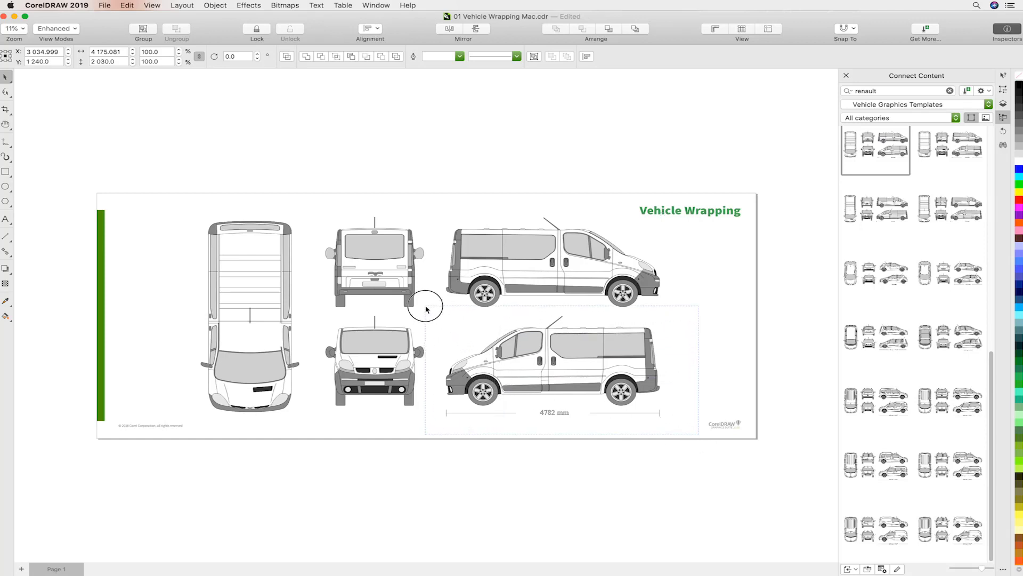
{"action": "left_click_drag", "start_coordinate": [426, 308], "coordinate": [425, 307]}
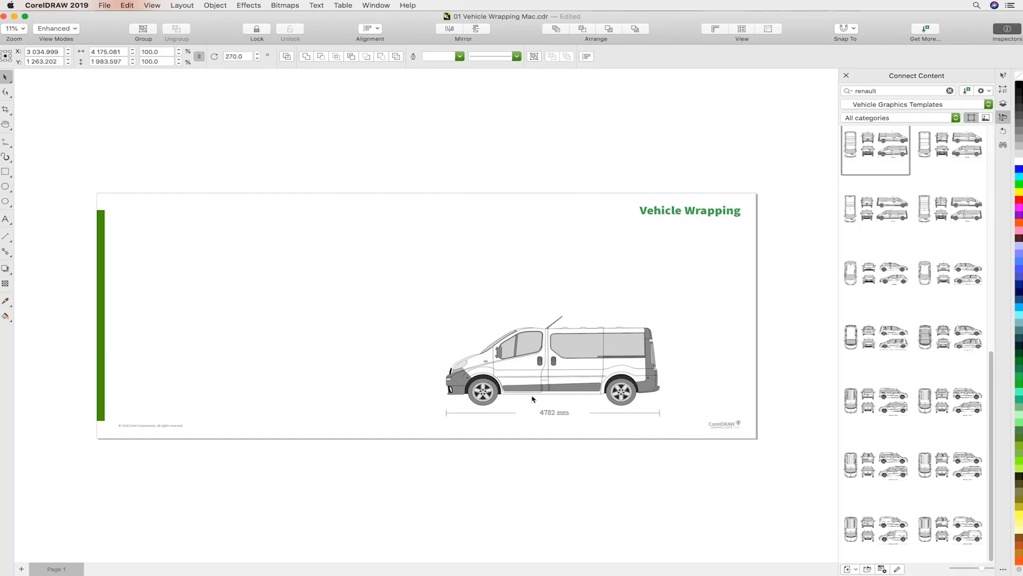
{"action": "left_click_drag", "start_coordinate": [678, 423], "coordinate": [402, 286]}
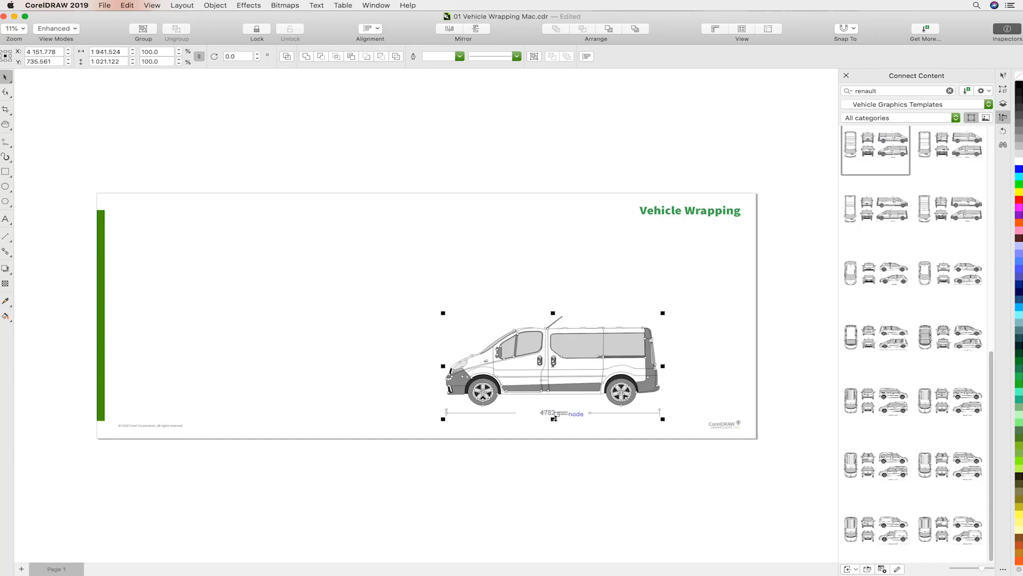
- Resize the van side view to 4782 mm wide and move it onto the page
{"action": "left_click", "coordinate": [102, 51]}
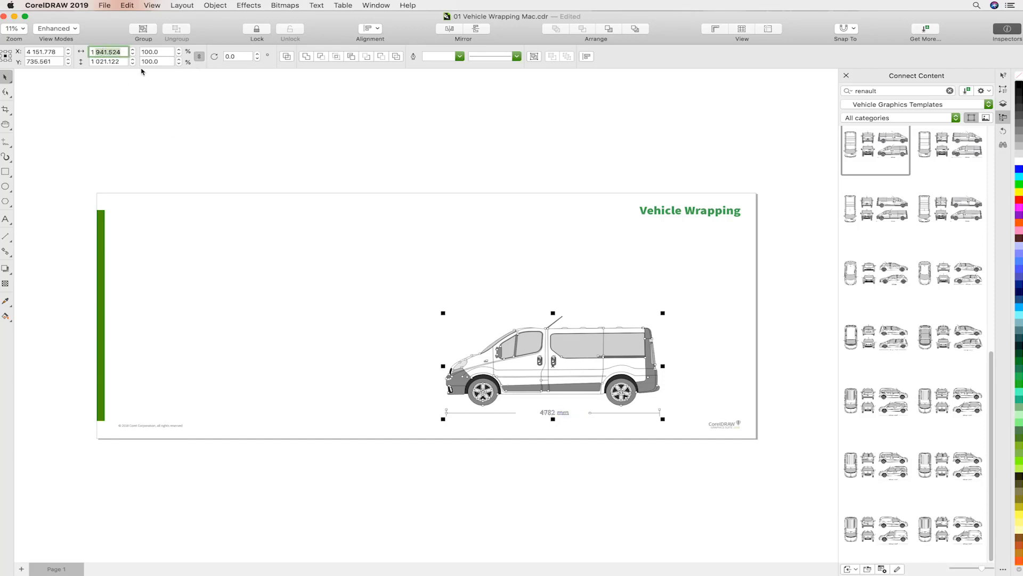
{"action": "key", "text": "Return"}
{"action": "type", "text": "4 782"}
{"action": "key", "text": "Return"}
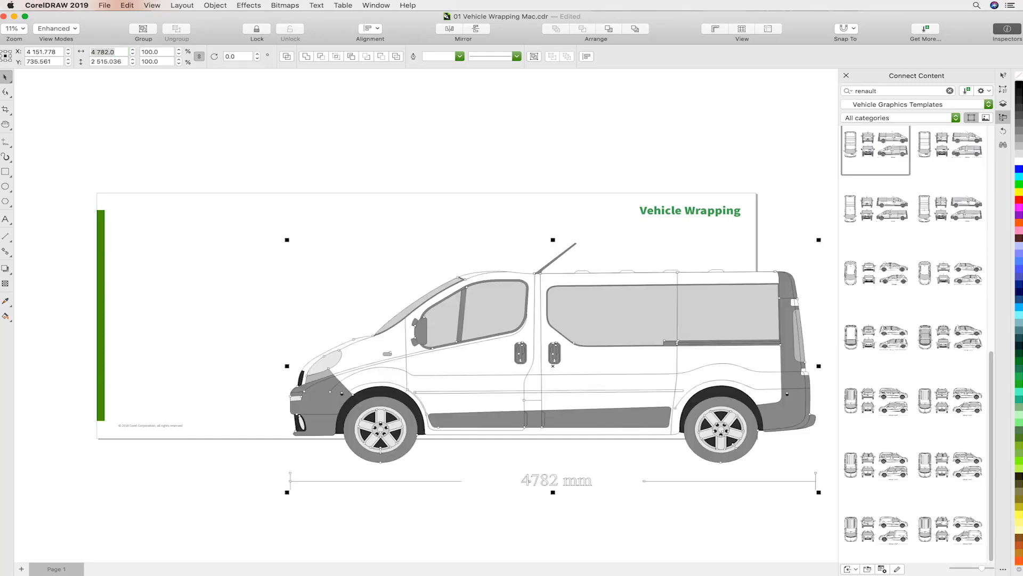
{"action": "left_click_drag", "start_coordinate": [507, 357], "coordinate": [367, 299]}
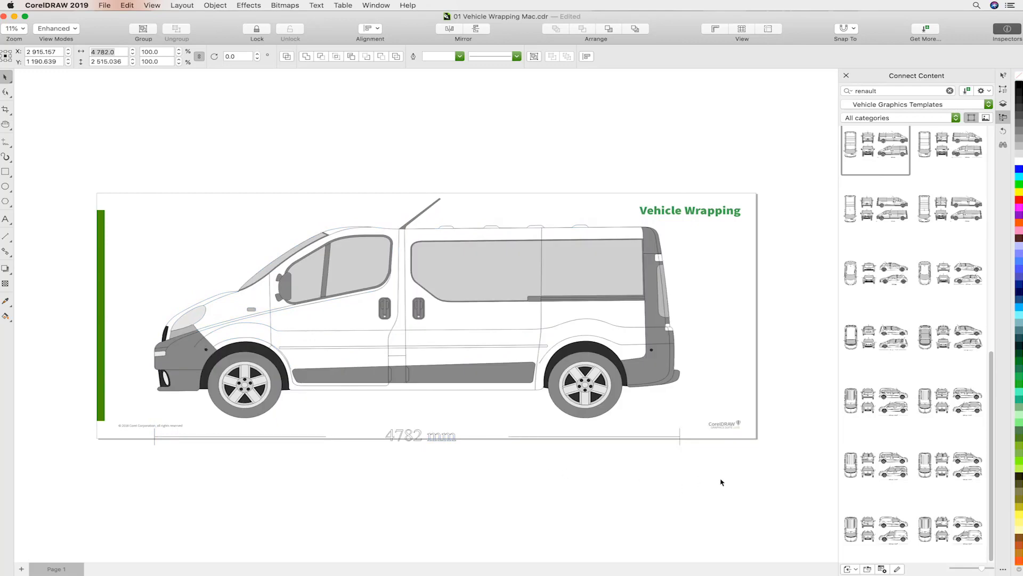
- Delete the 4782 mm dimension line and clear the selection
{"action": "left_click", "coordinate": [124, 424]}
{"action": "key", "text": "Delete"}
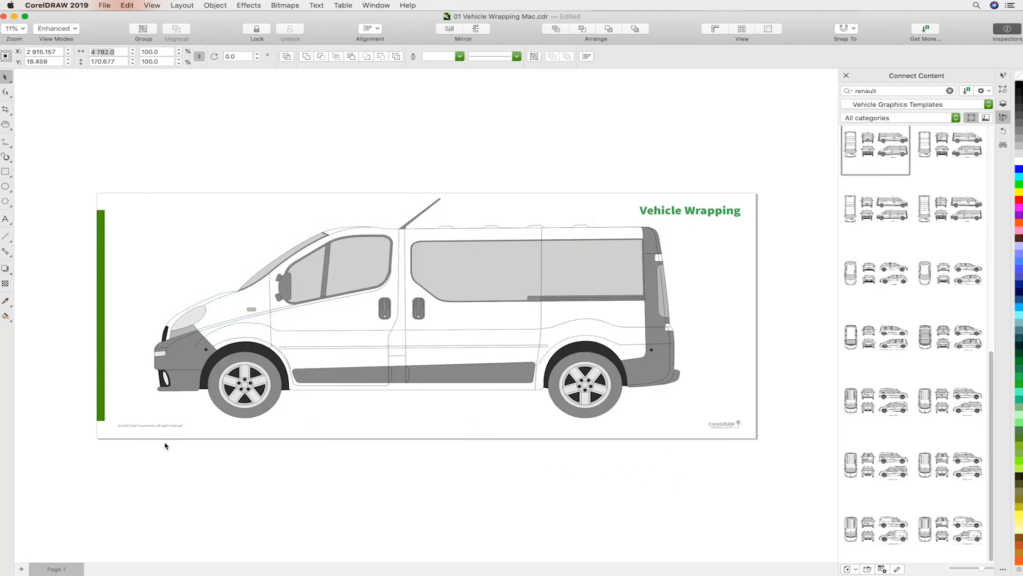
{"action": "left_click", "coordinate": [165, 446]}
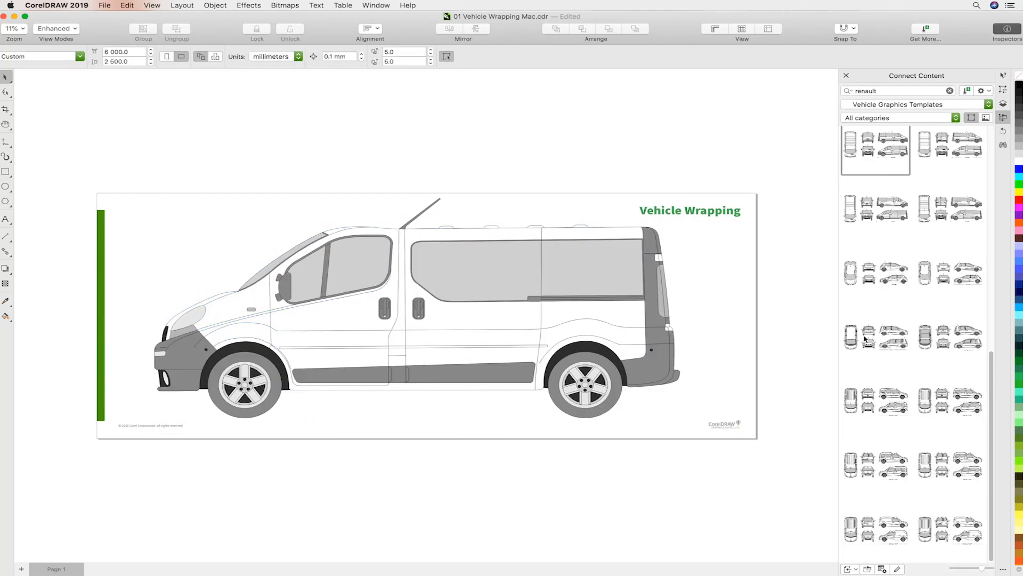
- Unhide the Artwork object in the Objects docker and pan down to view the whole eagle illustration
{"action": "left_click", "coordinate": [1003, 104]}
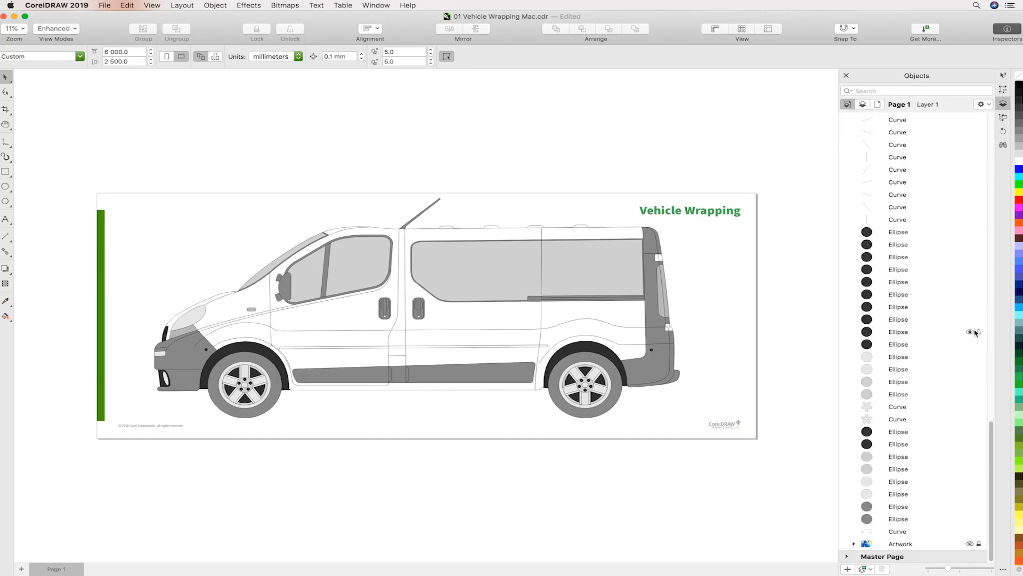
{"action": "left_click", "coordinate": [970, 545]}
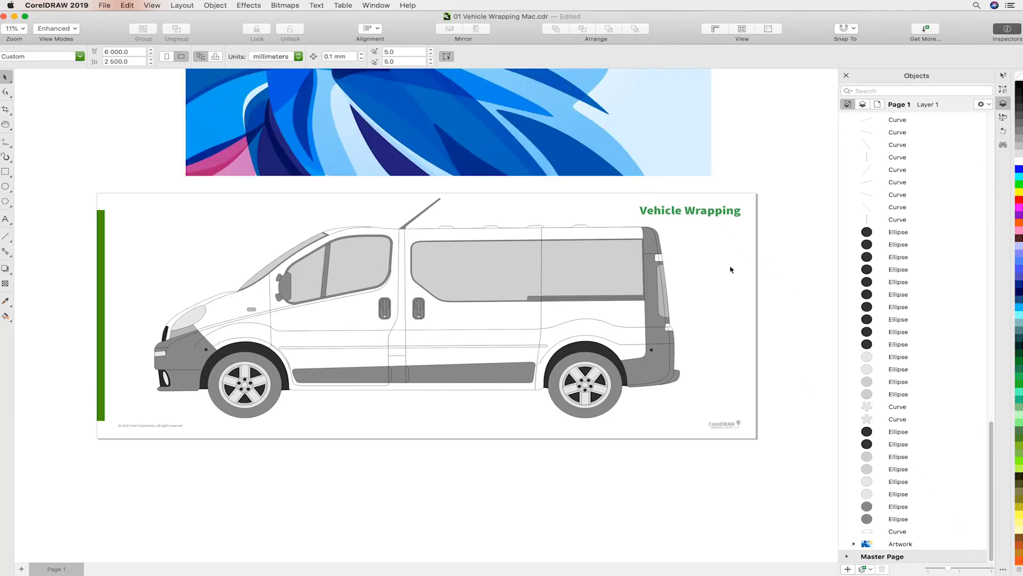
{"action": "key", "text": "h"}
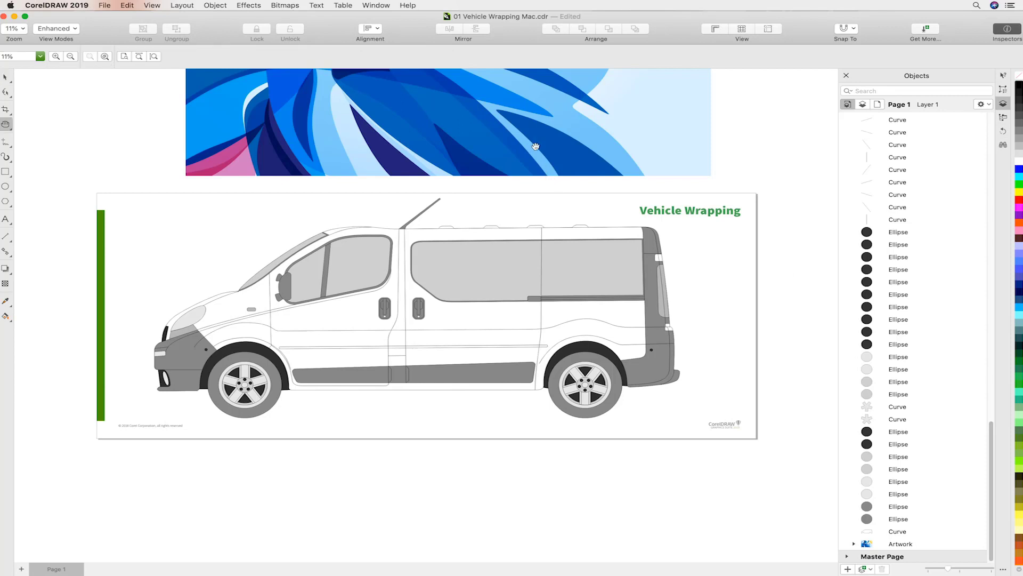
{"action": "left_click_drag", "start_coordinate": [533, 147], "coordinate": [534, 272]}
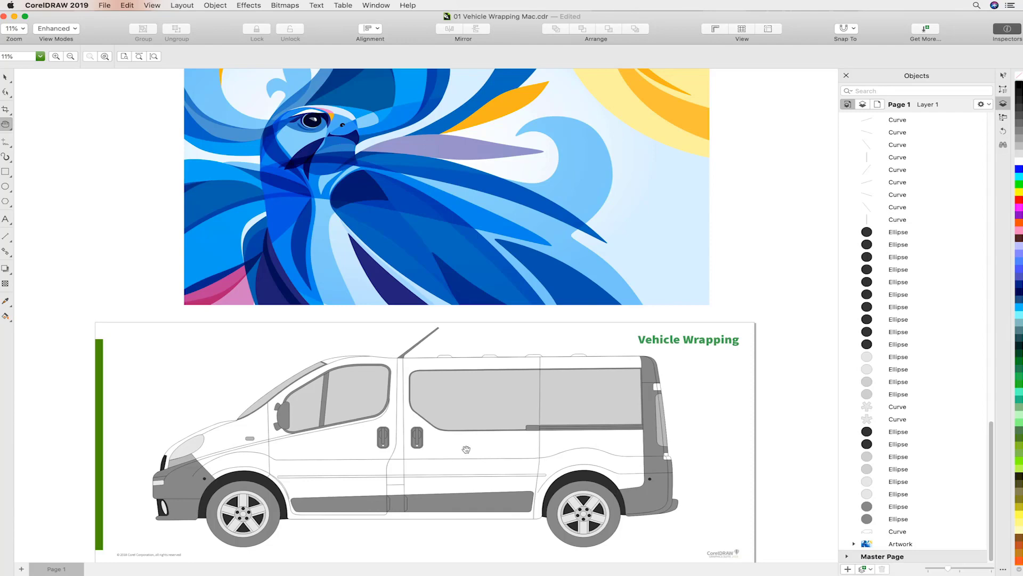
{"action": "scroll", "coordinate": [468, 444], "scroll_direction": "down", "scroll_amount": 3}
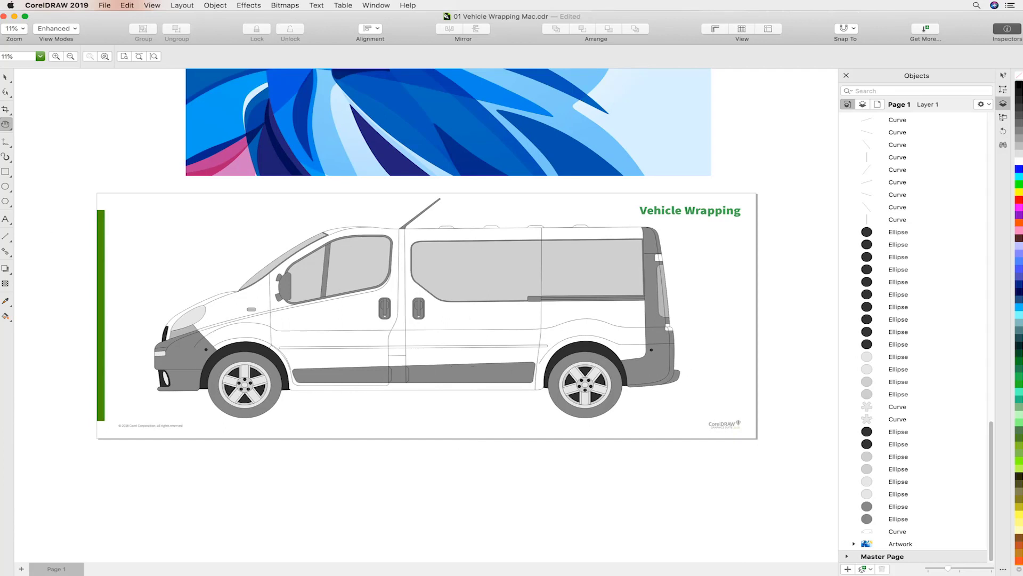
- Select the van's grey trim curves, including the rear pieces and the front bumper
{"action": "left_click", "coordinate": [6, 78]}
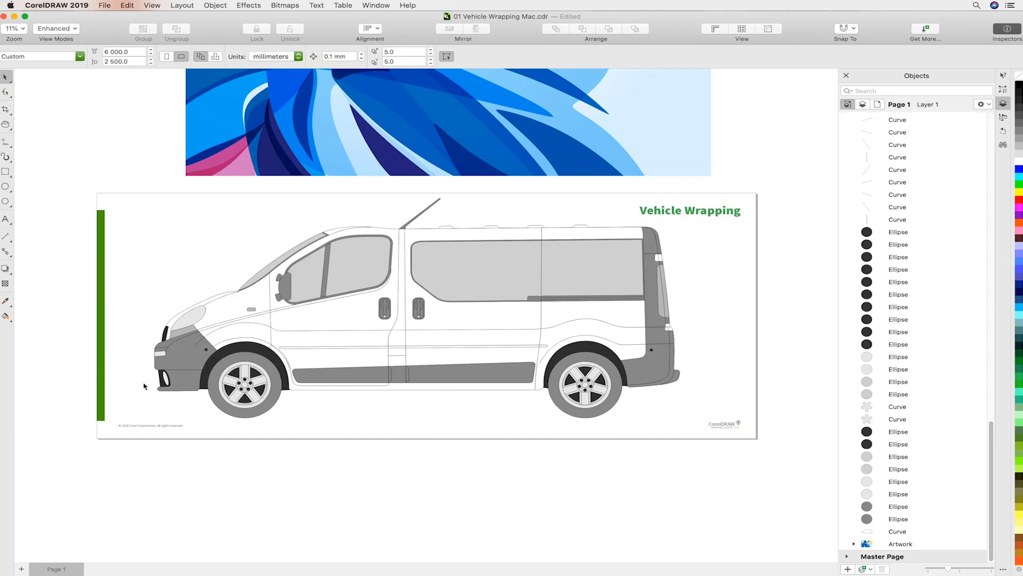
{"action": "left_click", "coordinate": [678, 379]}
{"action": "left_click", "coordinate": [673, 377], "text": "shift"}
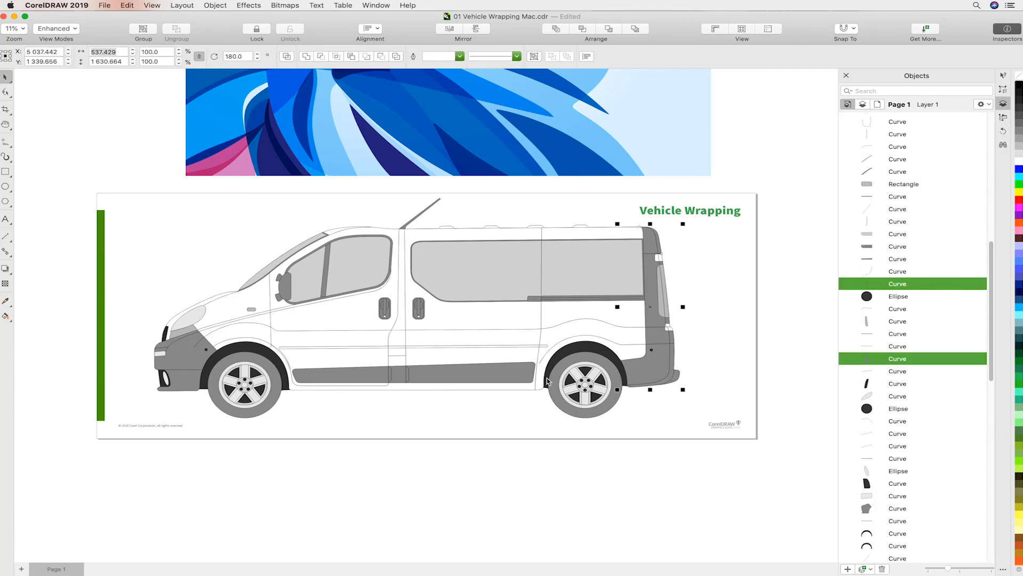
{"action": "left_click", "coordinate": [291, 388], "text": "shift"}
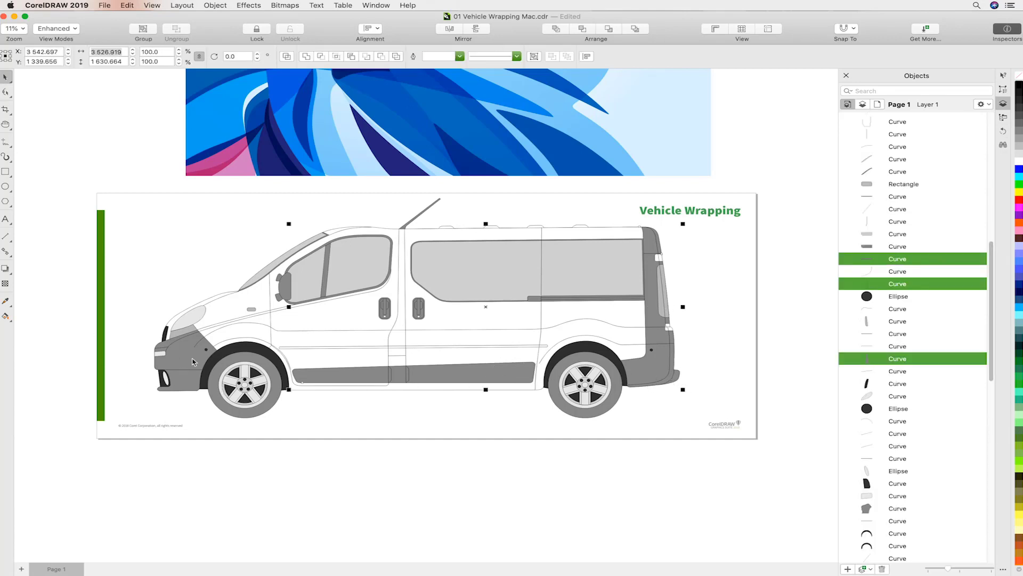
{"action": "left_click", "coordinate": [193, 362], "text": "shift"}
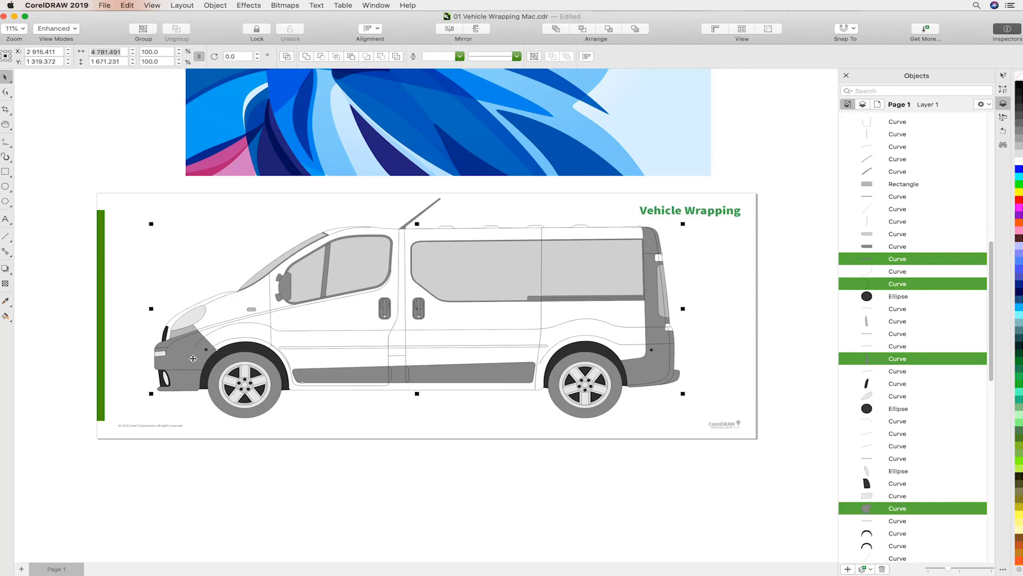
{"action": "left_click", "coordinate": [897, 247], "text": "shift"}
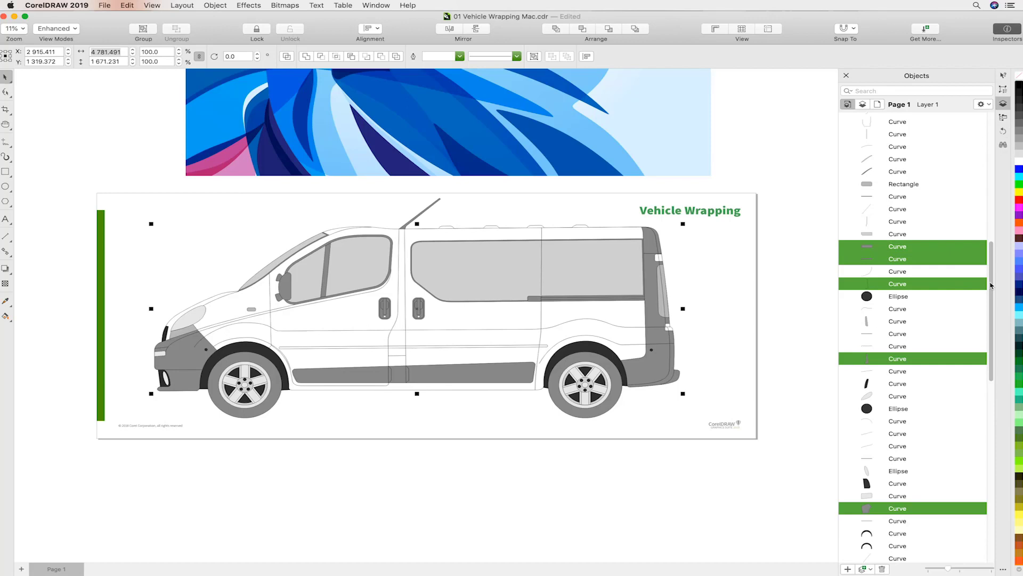
{"action": "scroll", "coordinate": [990, 259], "scroll_direction": "up", "scroll_amount": 5}
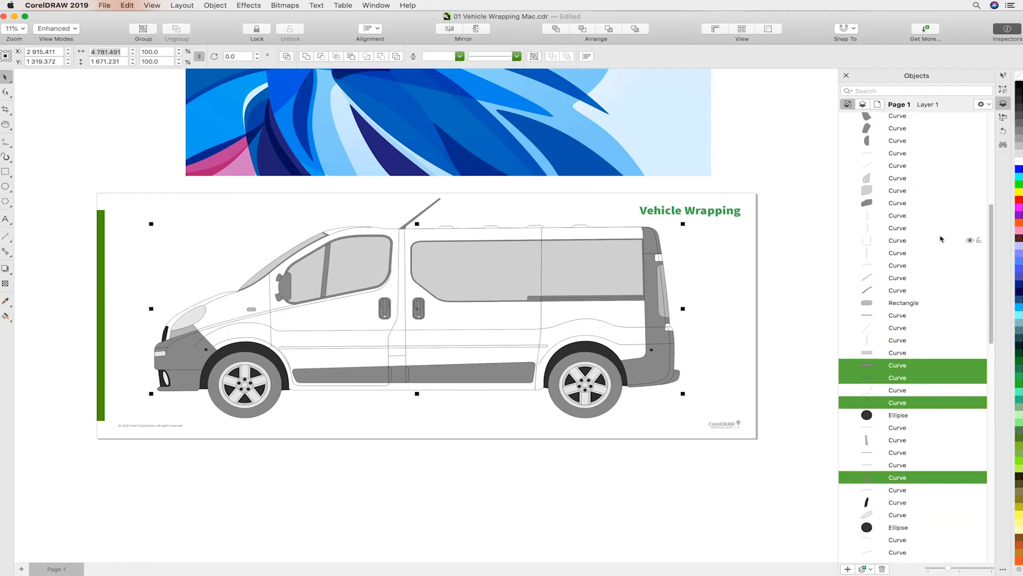
{"action": "left_click", "coordinate": [899, 205], "text": "shift"}
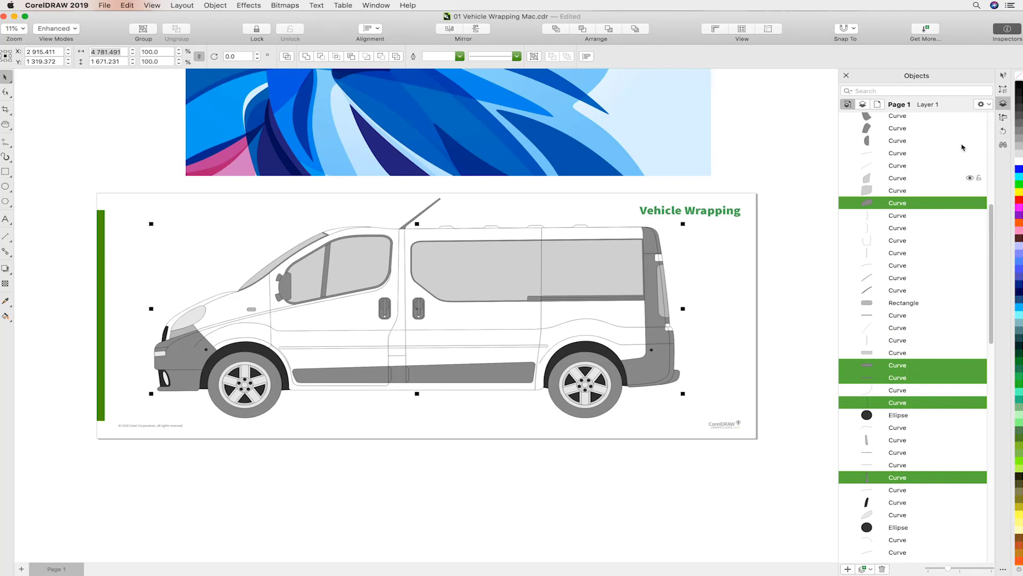
- Change the selected trim pieces' transparency merge mode from Normal to Multiply
{"action": "left_click", "coordinate": [1003, 90]}
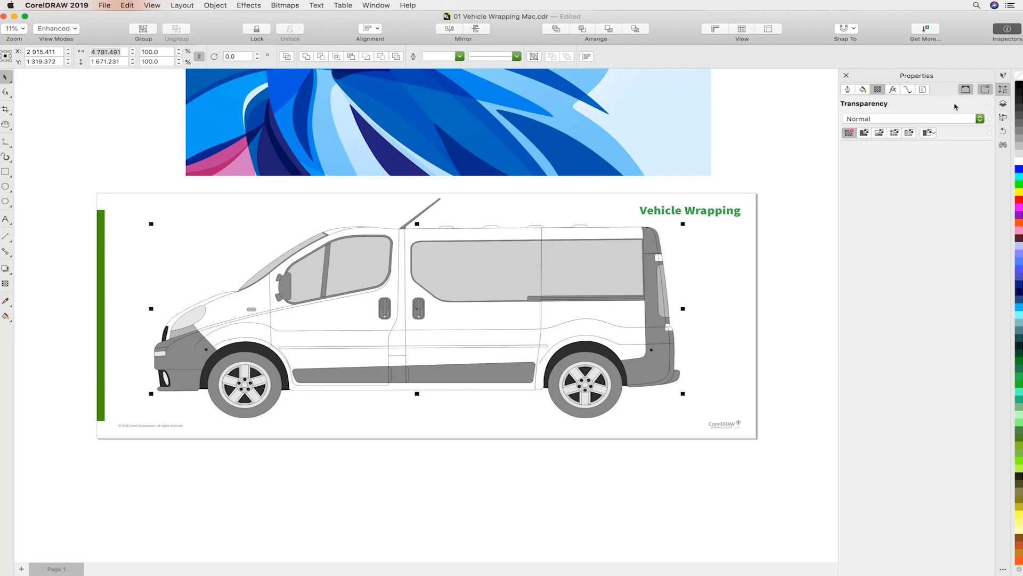
{"action": "left_click", "coordinate": [888, 120]}
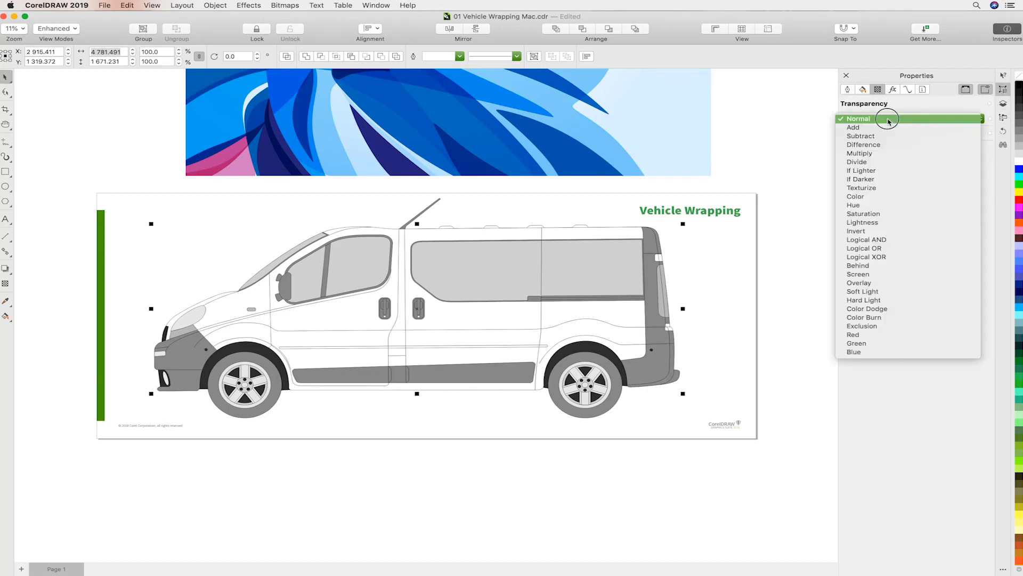
{"action": "left_click", "coordinate": [886, 155]}
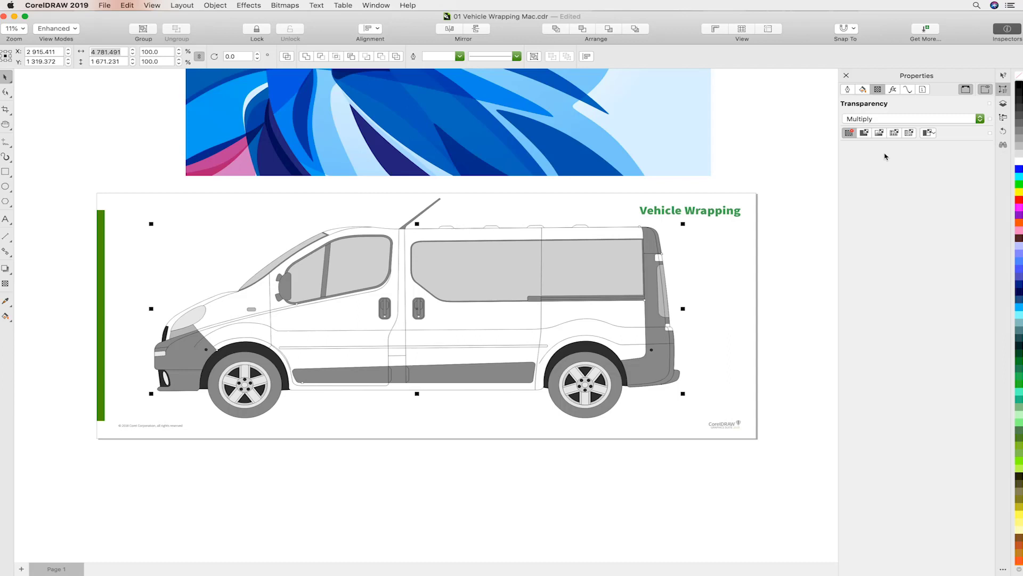
- Give the side, front door and quarter windows a Screen transparency merge mode, then reselect the van
{"action": "left_click", "coordinate": [617, 278]}
{"action": "left_click", "coordinate": [363, 267], "text": "shift"}
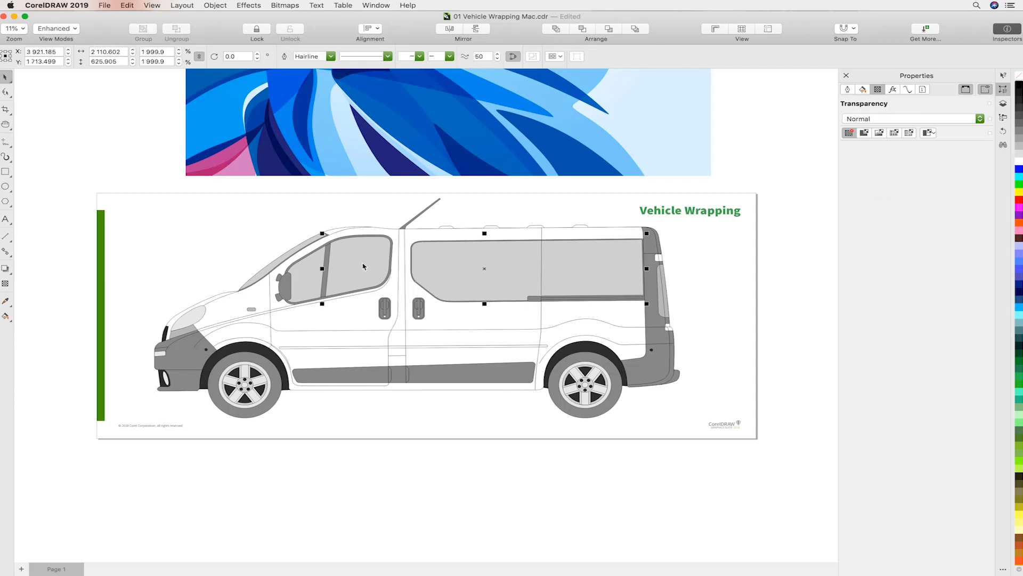
{"action": "left_click", "coordinate": [311, 274], "text": "shift"}
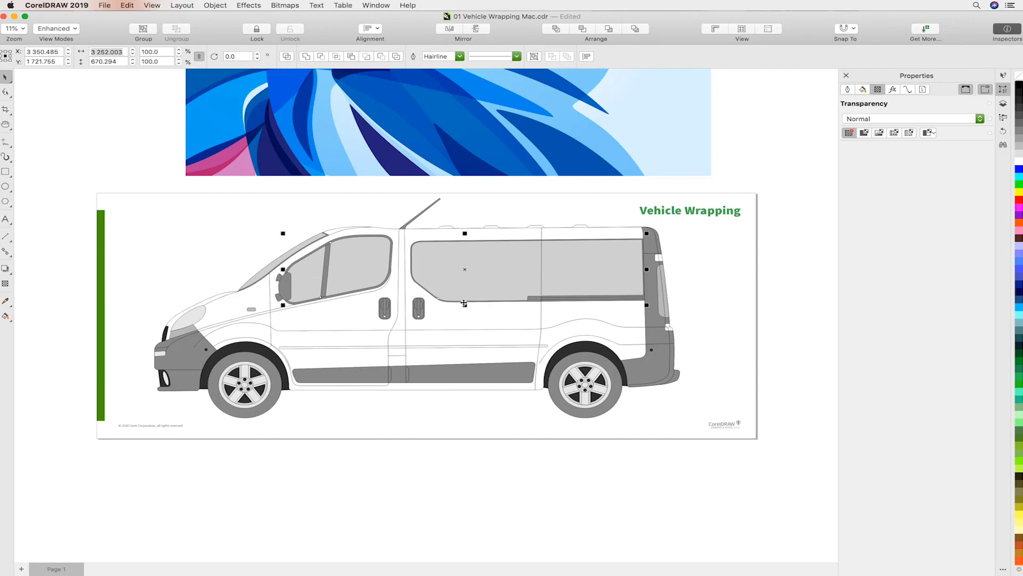
{"action": "left_click", "coordinate": [883, 120]}
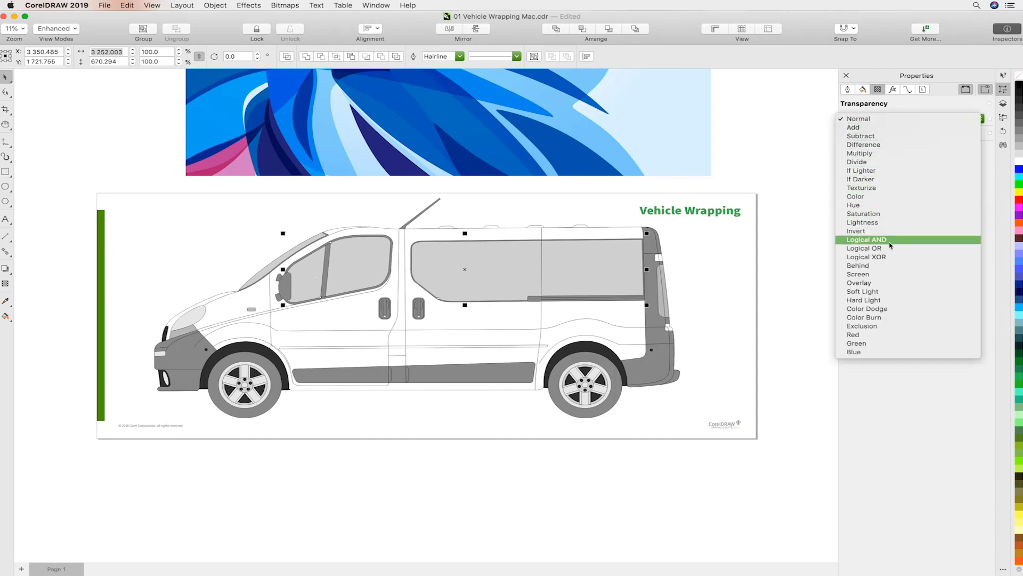
{"action": "left_click", "coordinate": [896, 274]}
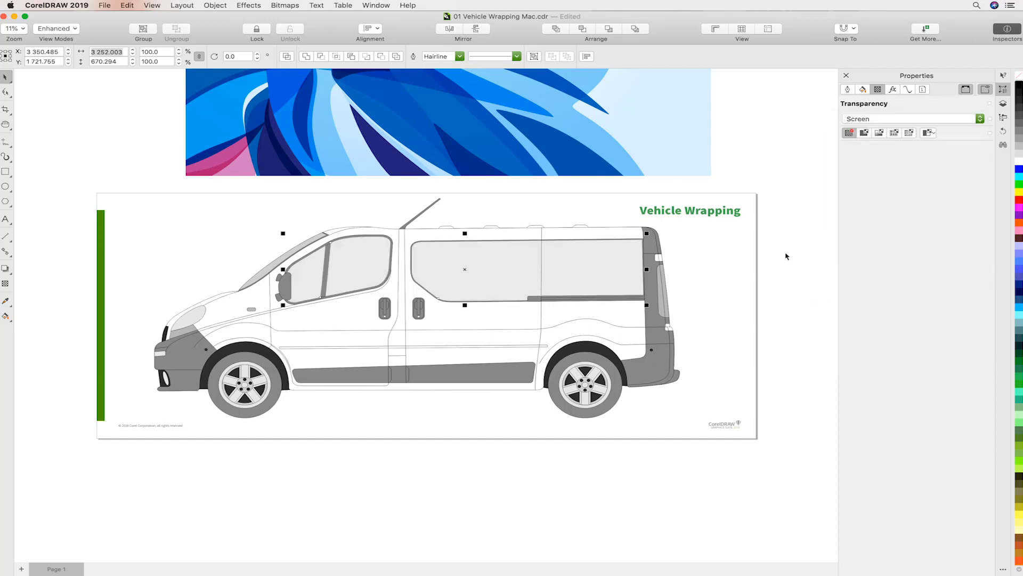
{"action": "left_click", "coordinate": [802, 219]}
{"action": "left_click", "coordinate": [482, 337]}
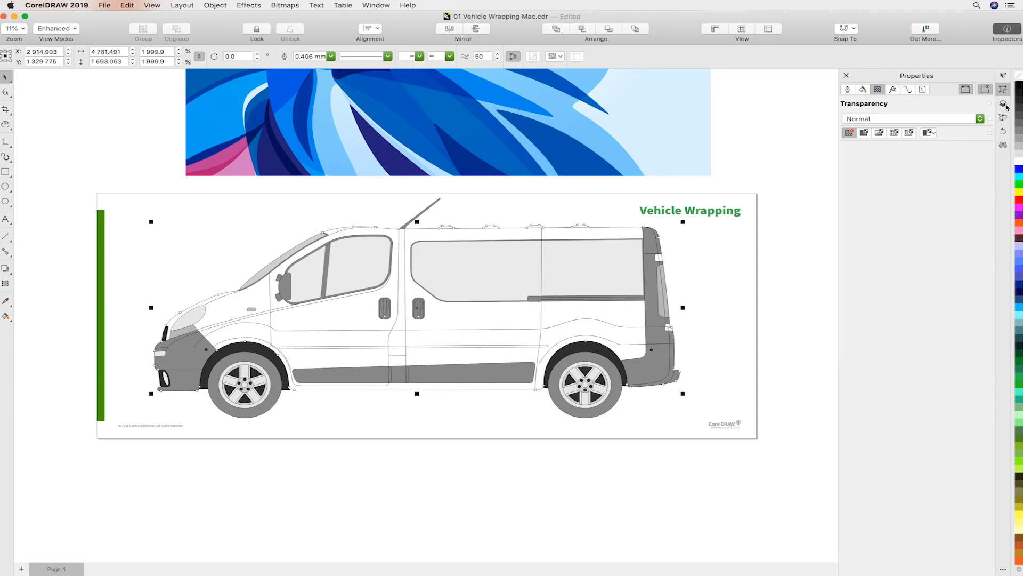
- Convert the van body Curve into an empty PowerClip frame from its Frame Type menu
{"action": "left_click", "coordinate": [1004, 105]}
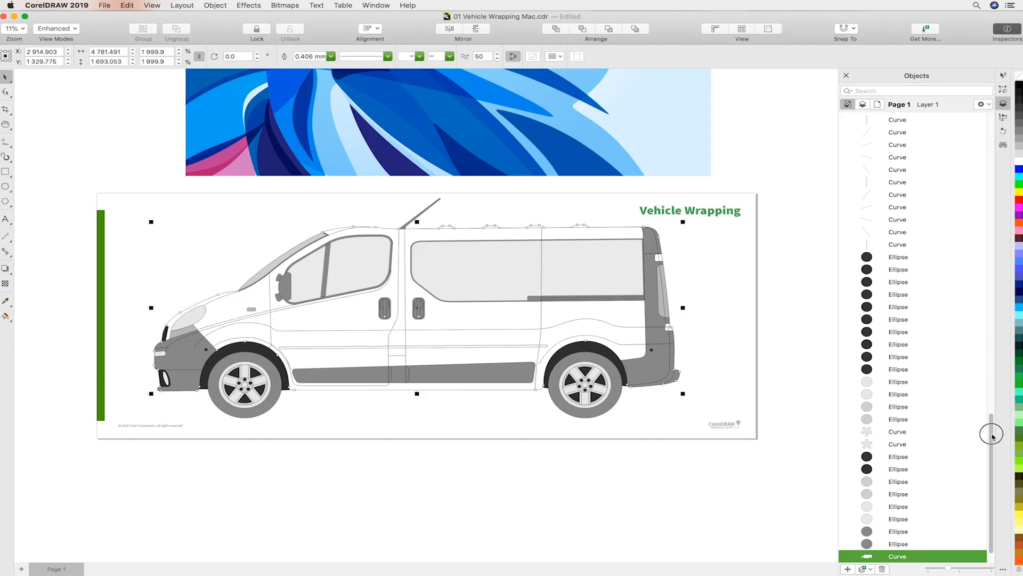
{"action": "left_click_drag", "start_coordinate": [989, 433], "coordinate": [990, 480]}
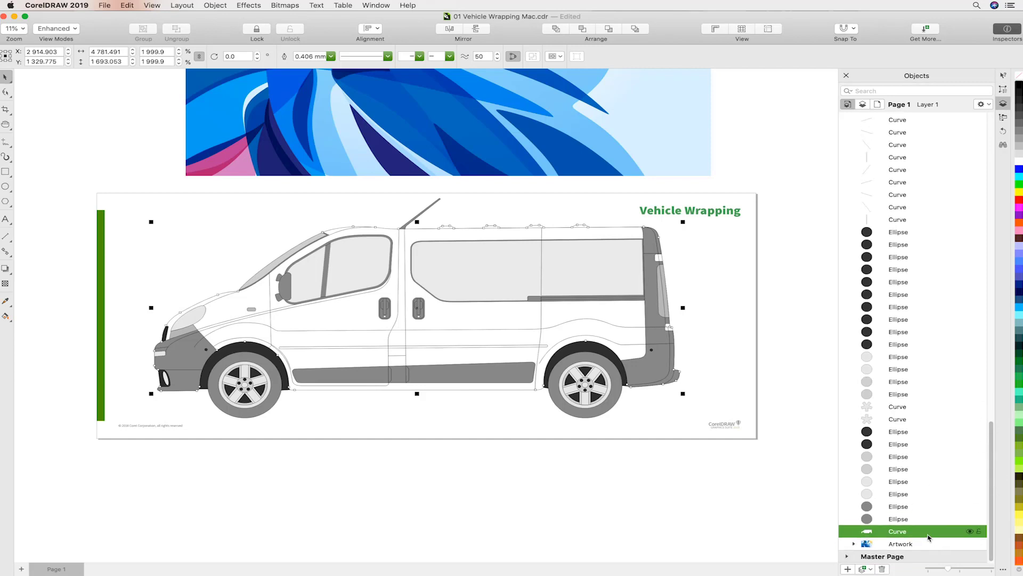
{"action": "right_click", "coordinate": [899, 535]}
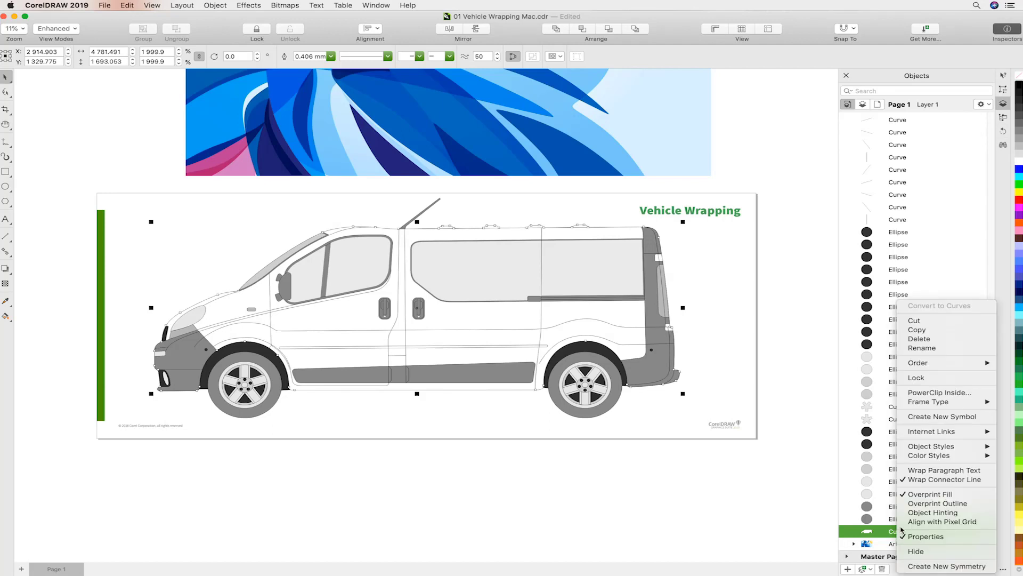
{"action": "mouse_move", "coordinate": [925, 406]}
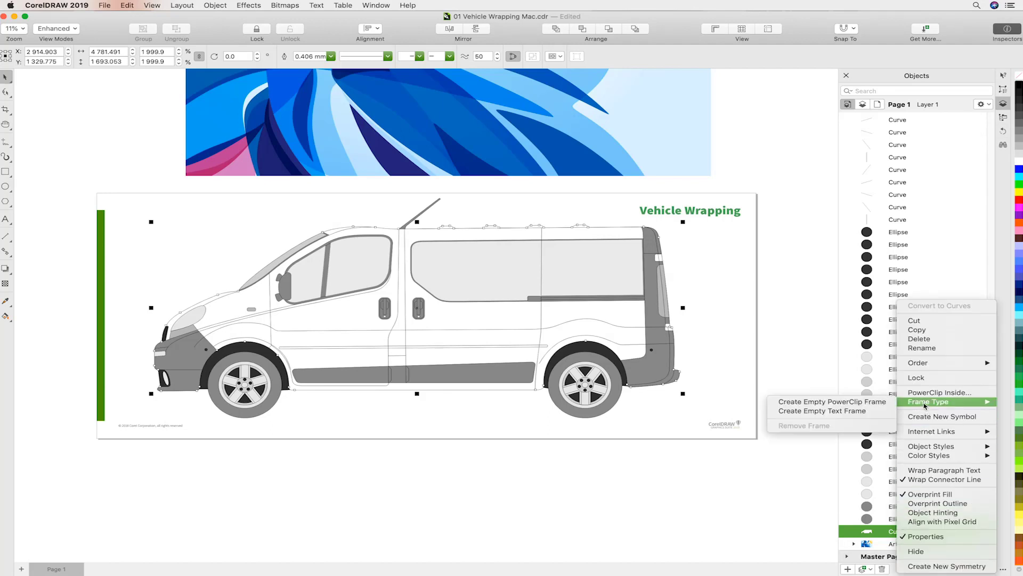
{"action": "left_click", "coordinate": [883, 406]}
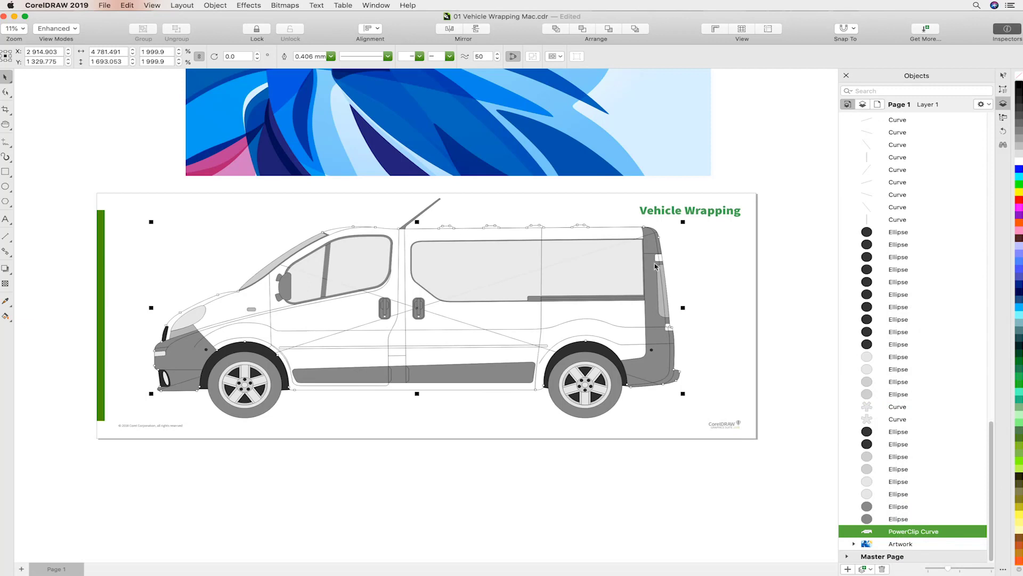
- Drag the blue eagle Artwork into the van body's empty PowerClip frame
{"action": "left_click", "coordinate": [448, 122]}
{"action": "left_click", "coordinate": [450, 320]}
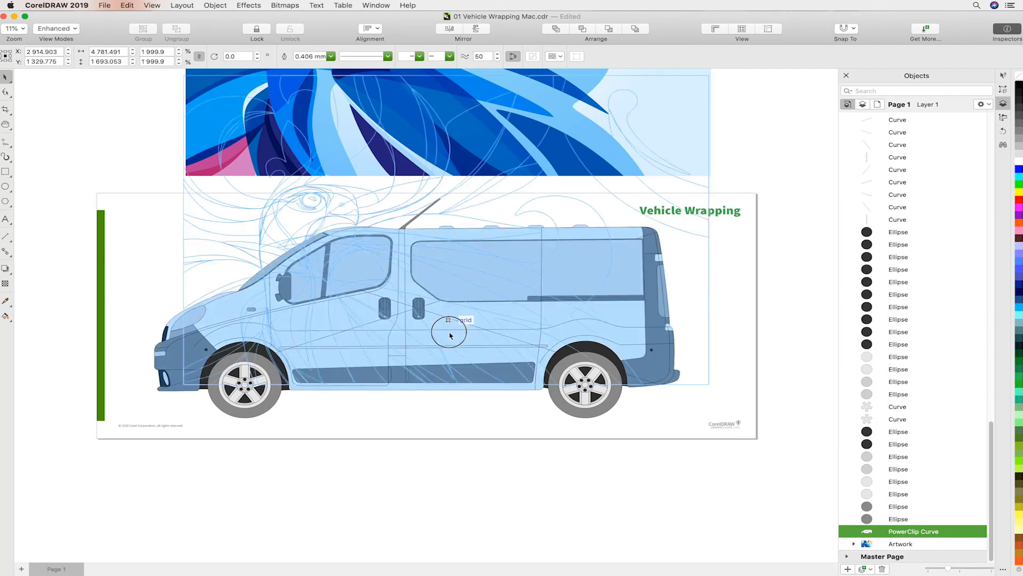
{"action": "left_click_drag", "start_coordinate": [450, 334], "coordinate": [453, 336]}
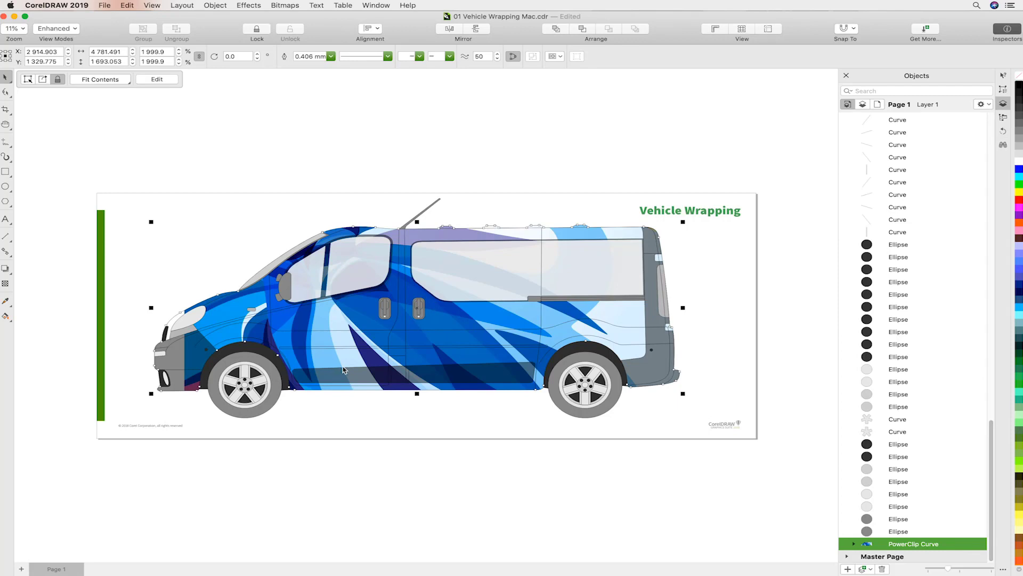
- Move the eagle artwork down and left inside the van's PowerClip frame so its head sits near the front
{"action": "left_click", "coordinate": [152, 81]}
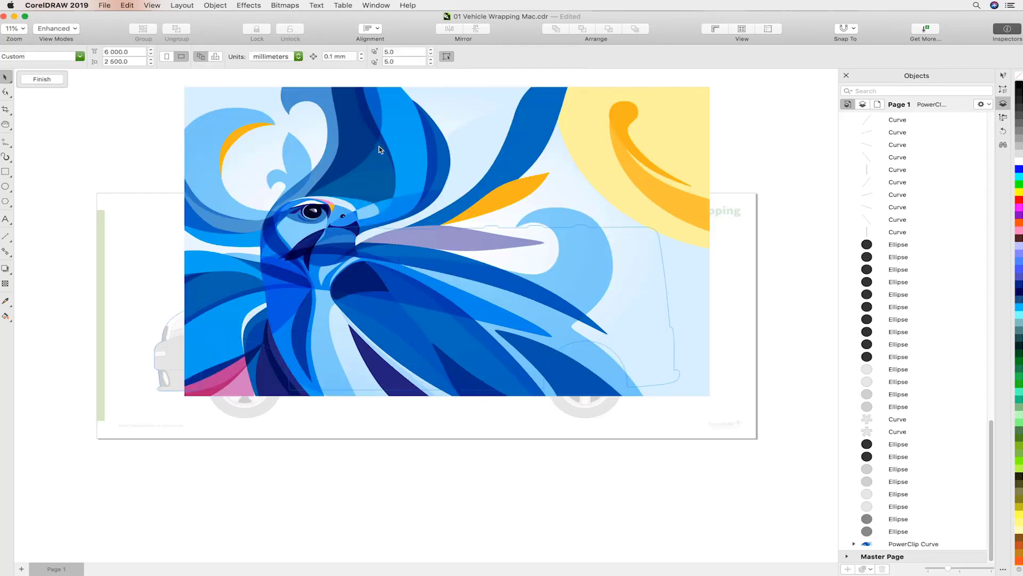
{"action": "left_click", "coordinate": [409, 135]}
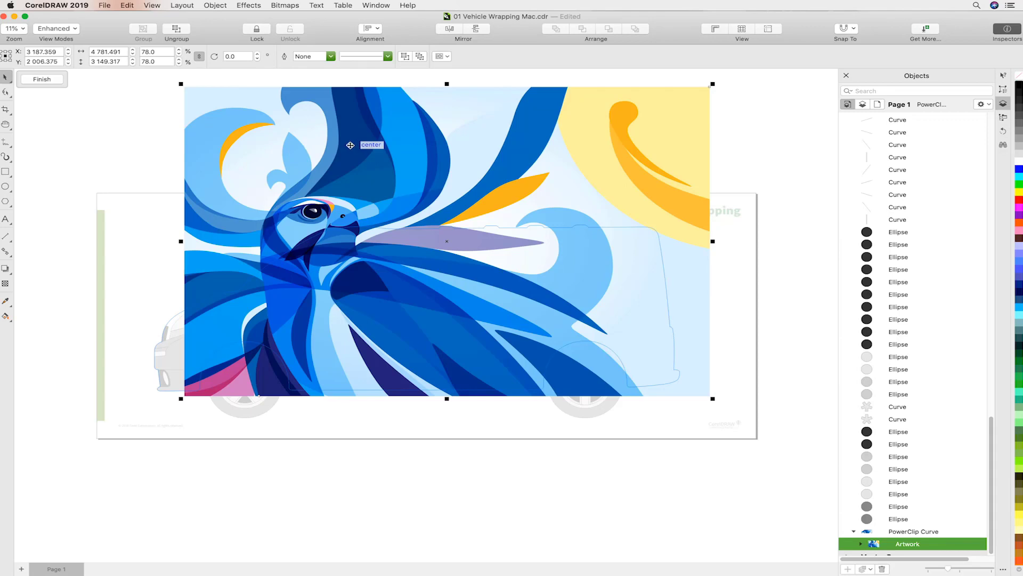
{"action": "left_click_drag", "start_coordinate": [351, 146], "coordinate": [321, 238]}
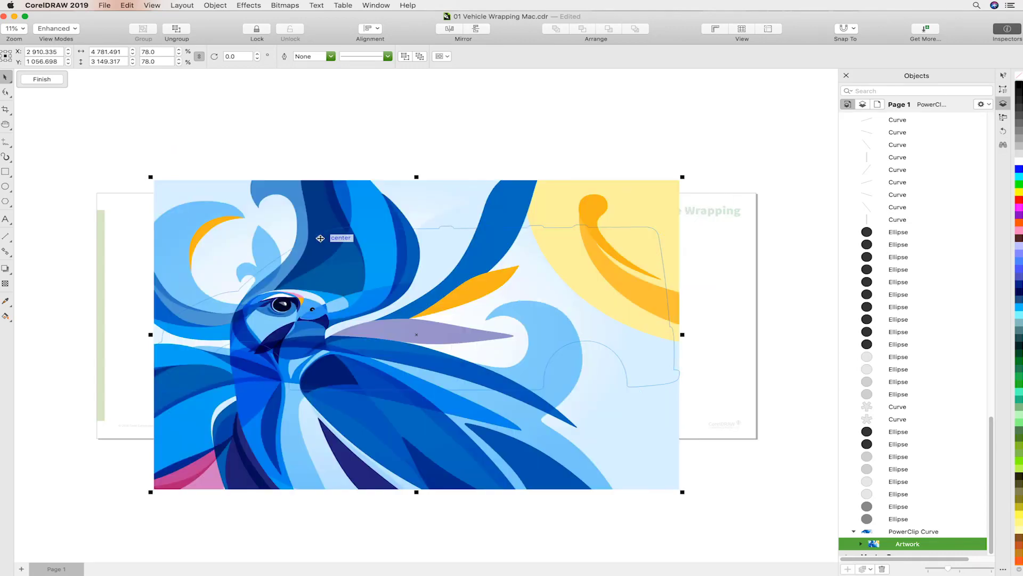
{"action": "left_click", "coordinate": [53, 79]}
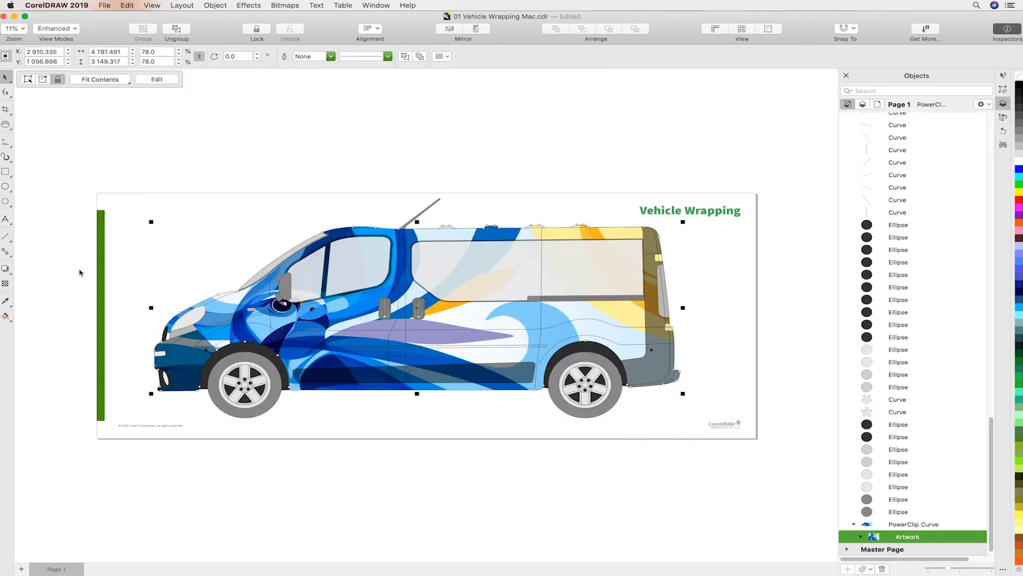
{"action": "left_click", "coordinate": [290, 323]}
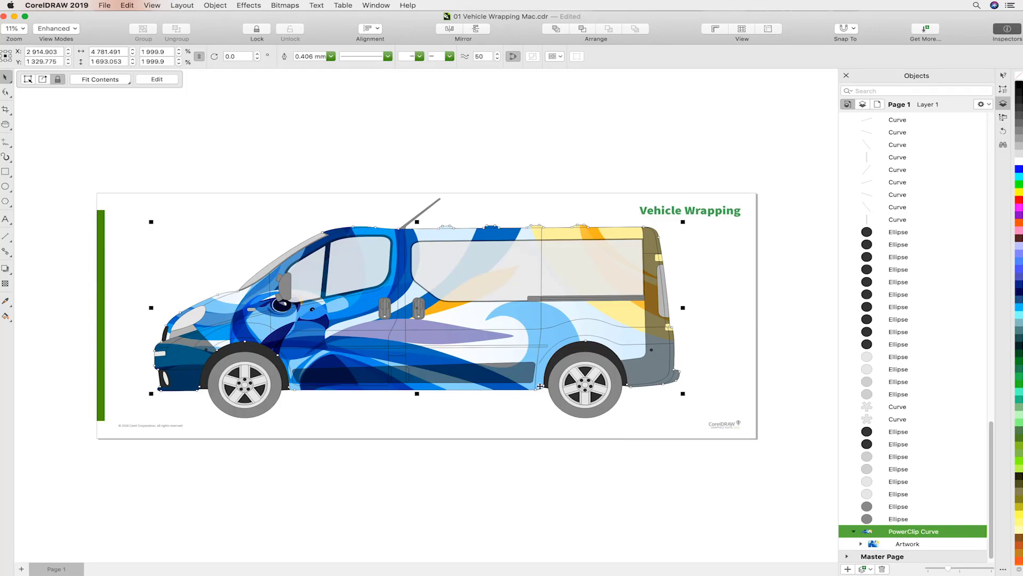